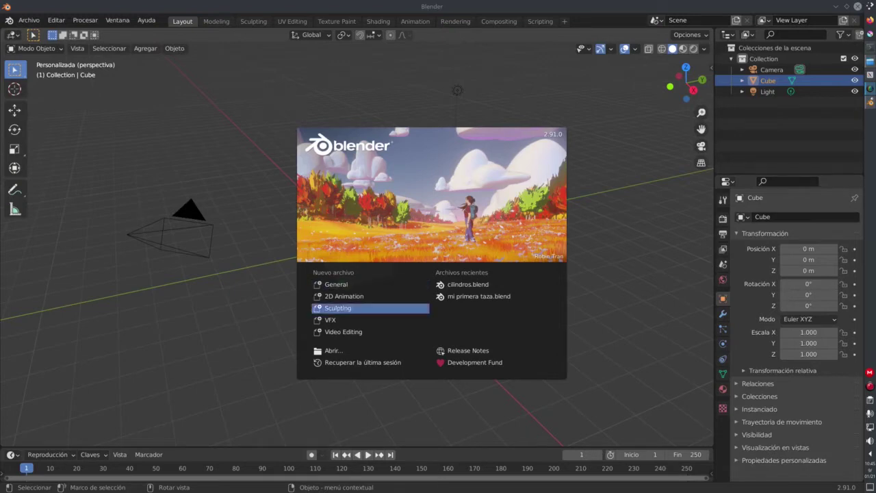
- Dismiss the splash screen and orbit the view around the default cube
{"action": "left_click", "coordinate": [336, 284]}
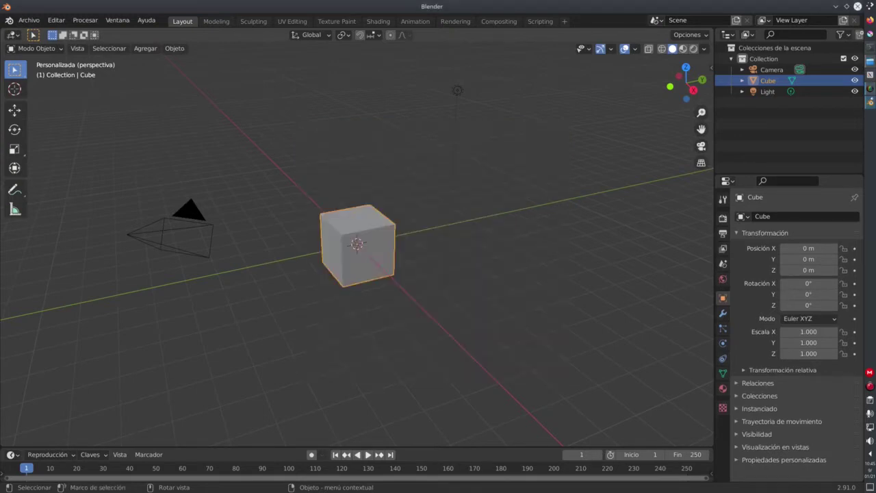
{"action": "middle_click_drag", "start_coordinate": [356, 274], "coordinate": [425, 267]}
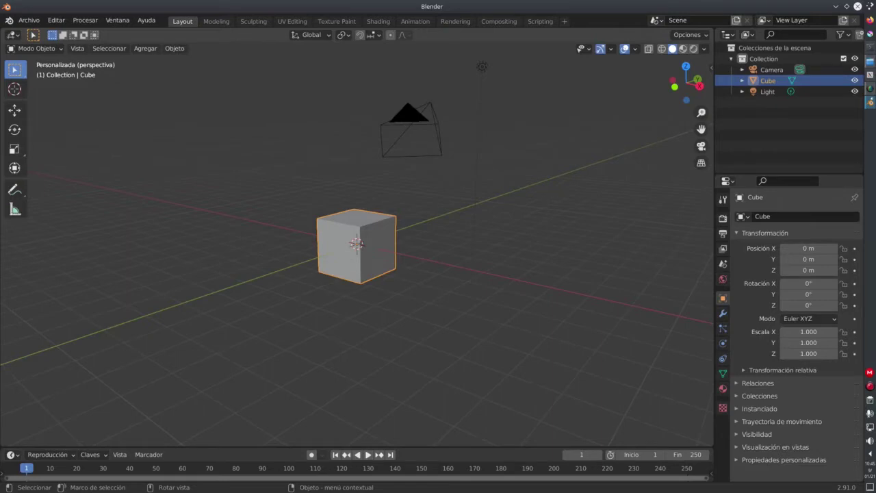
{"action": "mouse_move", "coordinate": [356, 274]}
{"action": "middle_mouse_down"}
{"action": "mouse_move", "coordinate": [411, 233]}
{"action": "mouse_move", "coordinate": [439, 226]}
{"action": "mouse_move", "coordinate": [472, 240]}
{"action": "mouse_move", "coordinate": [493, 287]}
{"action": "middle_mouse_up"}
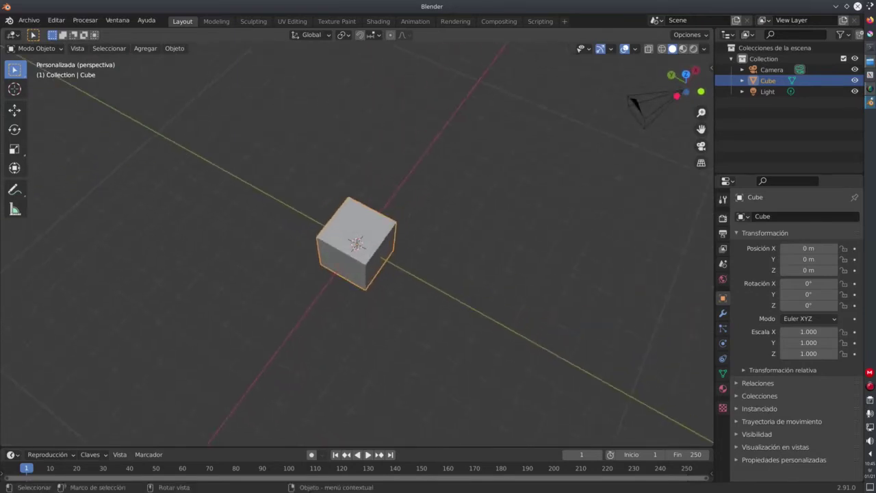
- Snap the cube to the 3D cursor with Shift+S, then open the File (Archivo) menu
{"action": "key", "text": "shift+s"}
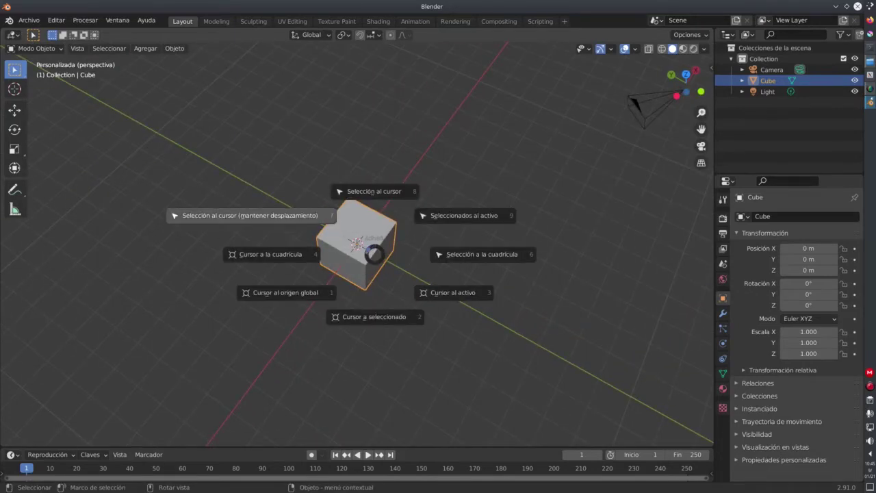
{"action": "left_click", "coordinate": [249, 215]}
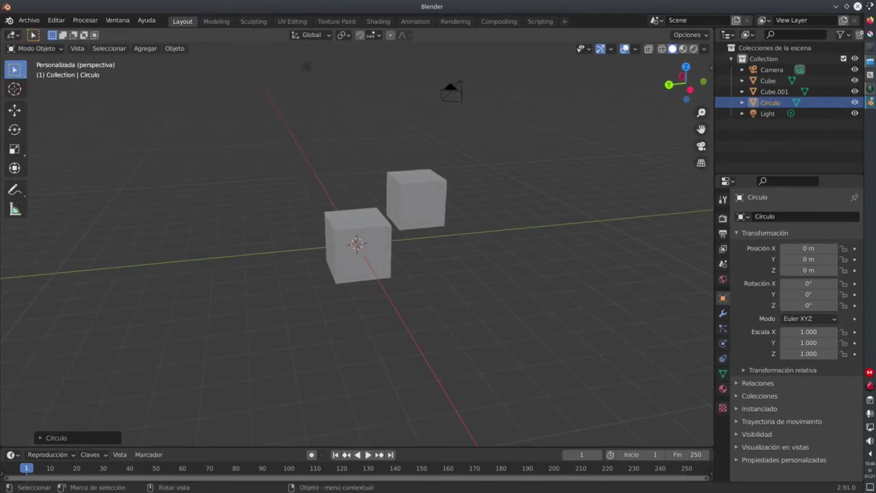
{"action": "left_click", "coordinate": [28, 20]}
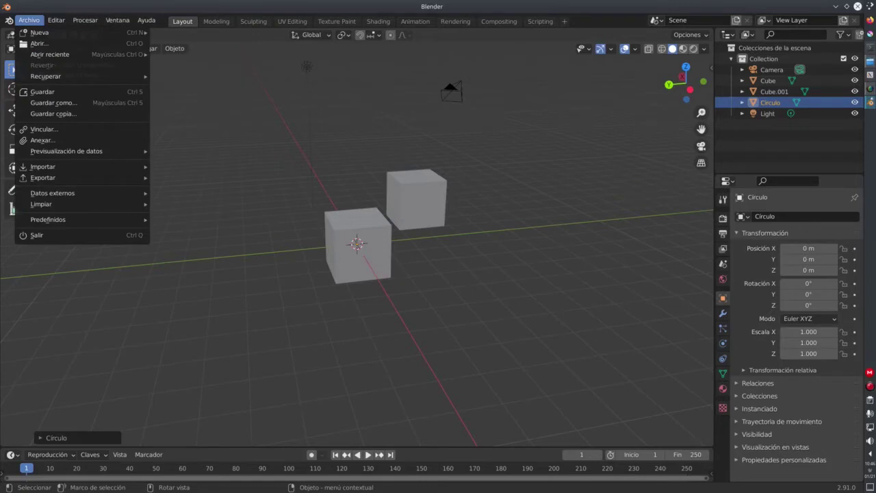
{"action": "mouse_move", "coordinate": [40, 33]}
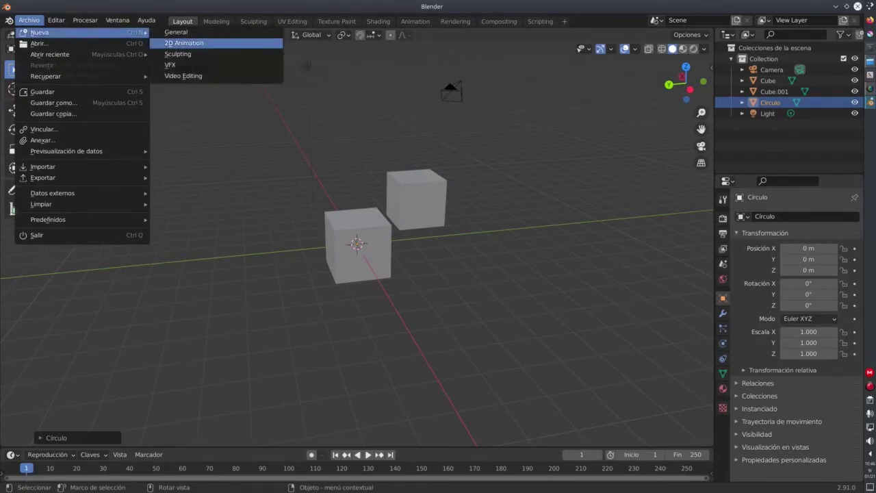
- Create a new 2D Animation file, discarding the current scene without saving
{"action": "left_click", "coordinate": [184, 42]}
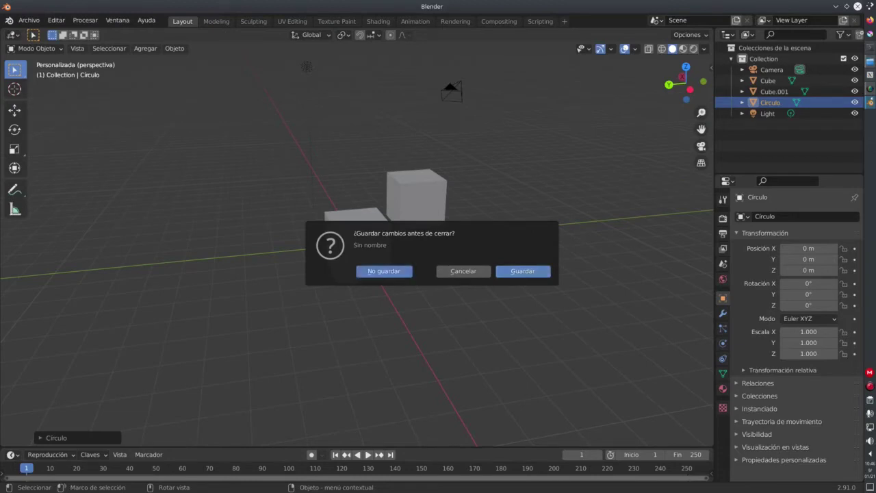
{"action": "left_click", "coordinate": [384, 272]}
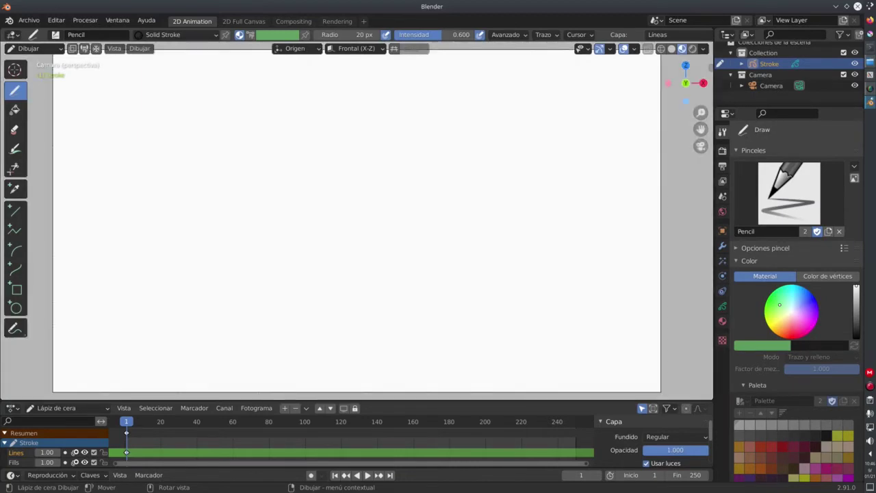
- Make the timeline taller by dragging its top border upward
{"action": "scroll", "coordinate": [356, 219], "scroll_direction": "down", "scroll_amount": 1}
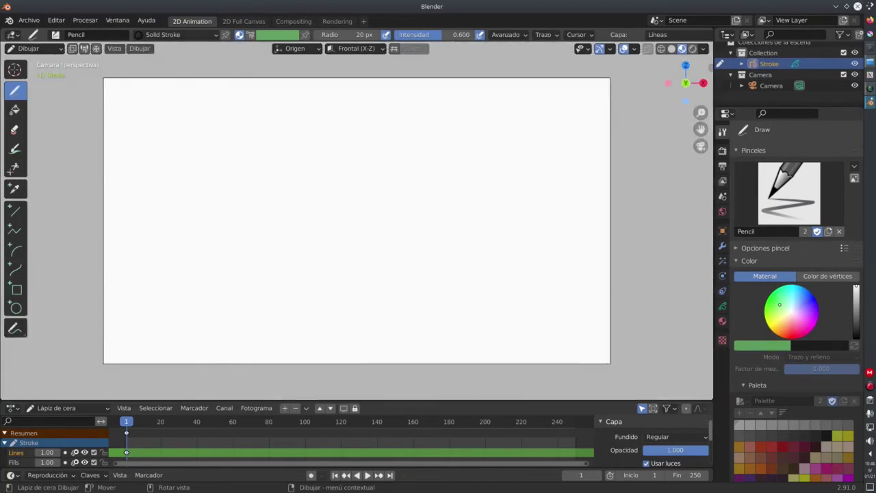
{"action": "scroll", "coordinate": [356, 221], "scroll_direction": "up", "scroll_amount": 1}
{"action": "scroll", "coordinate": [356, 220], "scroll_direction": "down", "scroll_amount": 1}
{"action": "scroll", "coordinate": [787, 69], "scroll_direction": "up", "scroll_amount": 1}
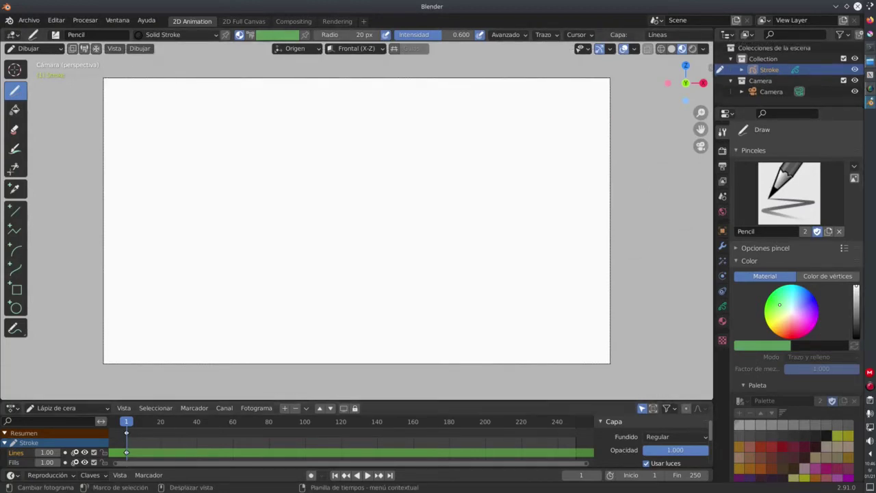
{"action": "left_click_drag", "start_coordinate": [356, 400], "coordinate": [356, 360]}
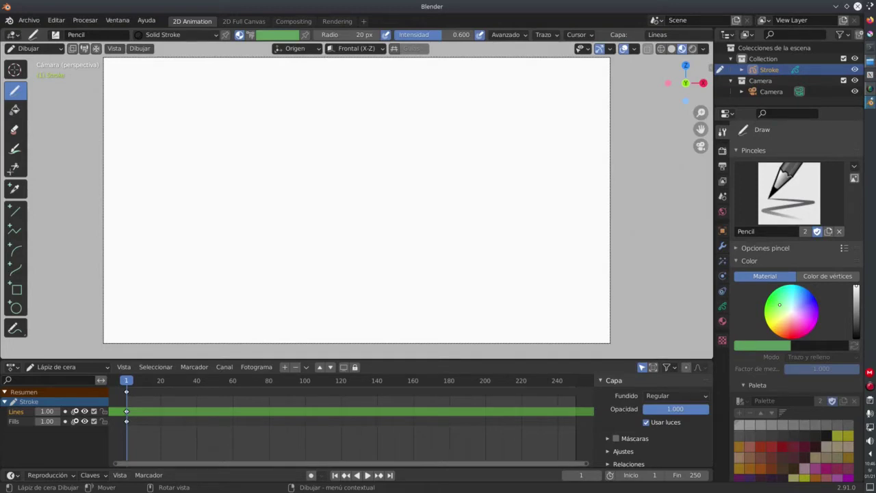
- Orbit and zoom around the scene camera, then return to camera view with Numpad 0
{"action": "mouse_move", "coordinate": [356, 205]}
{"action": "middle_mouse_down"}
{"action": "mouse_move", "coordinate": [356, 171]}
{"action": "mouse_move", "coordinate": [369, 171]}
{"action": "middle_mouse_up"}
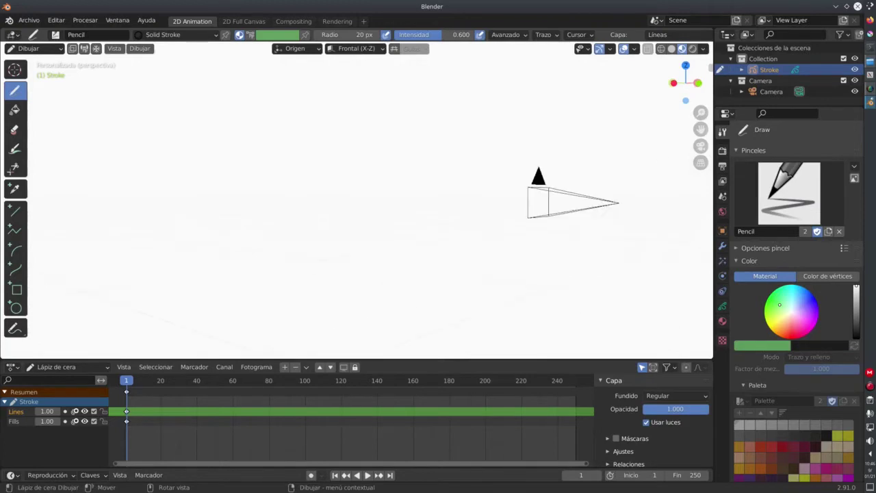
{"action": "scroll", "coordinate": [356, 199], "scroll_direction": "up", "scroll_amount": 2}
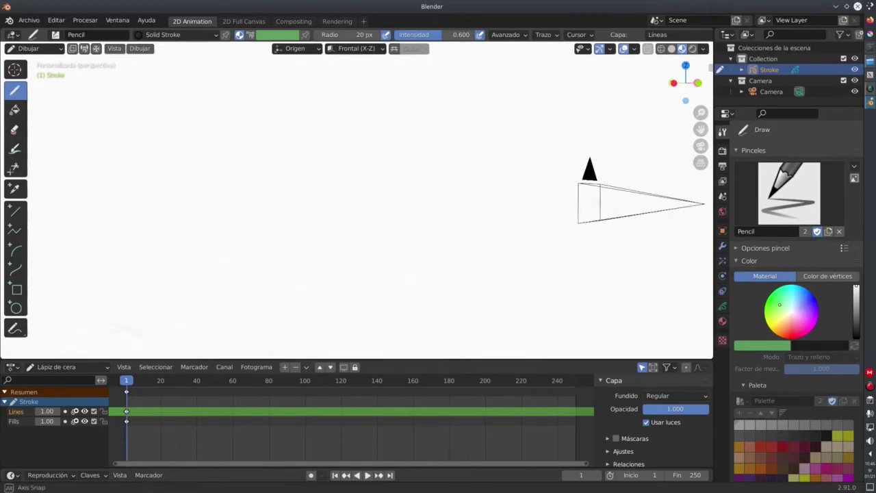
{"action": "middle_click_drag", "start_coordinate": [369, 171], "coordinate": [534, 171]}
{"action": "scroll", "coordinate": [351, 274], "scroll_direction": "up", "scroll_amount": 2}
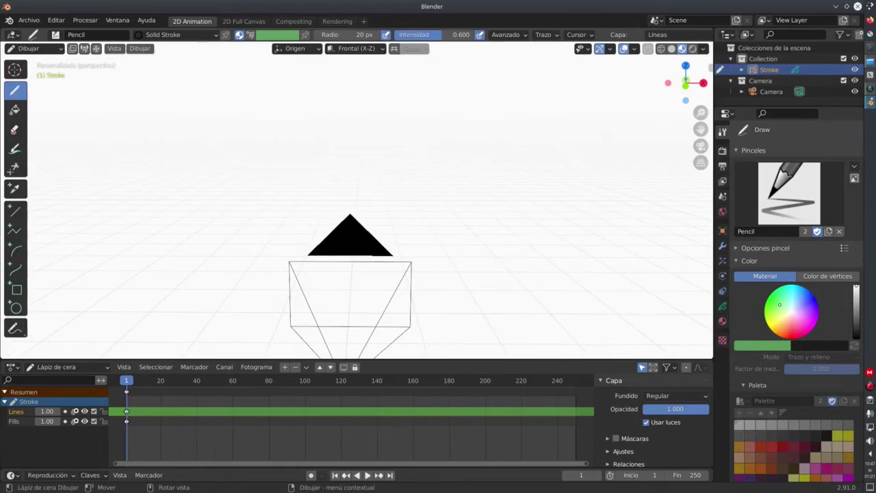
{"action": "key", "text": "KP_0"}
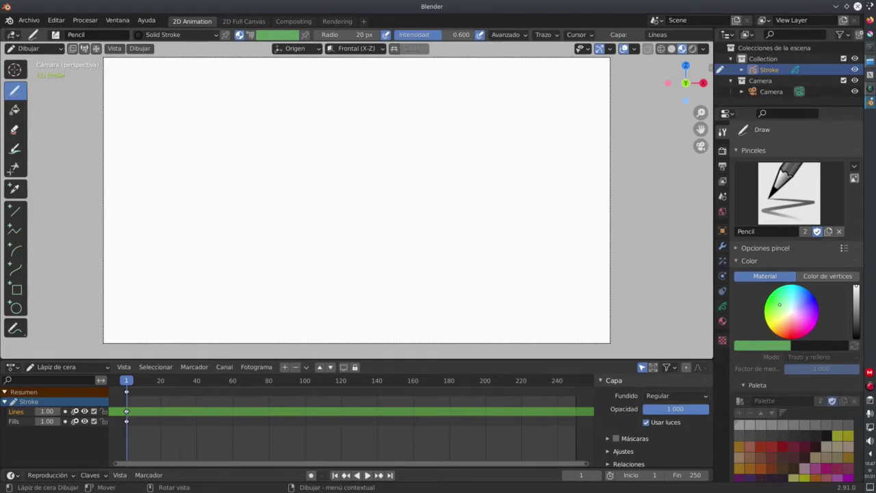
- Show the Object Data layer and onion skin settings, then play and stop the three-frame circle sequence
{"action": "left_click", "coordinate": [723, 306]}
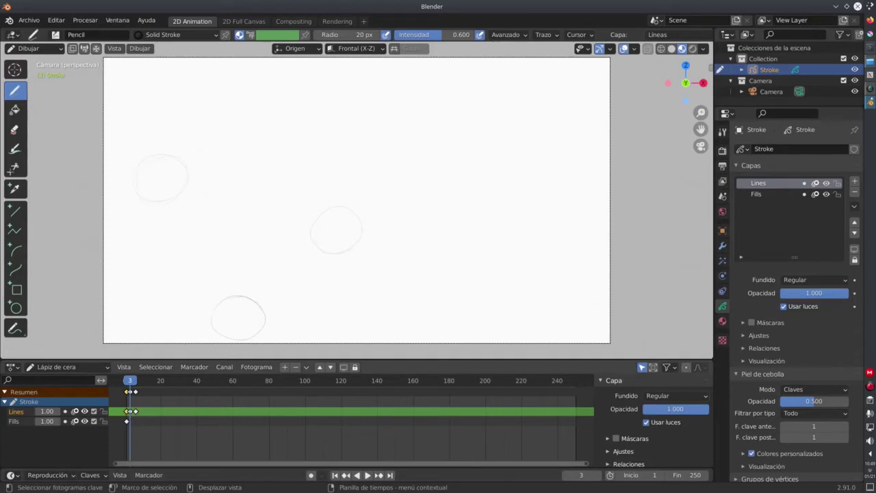
{"action": "key", "text": "space"}
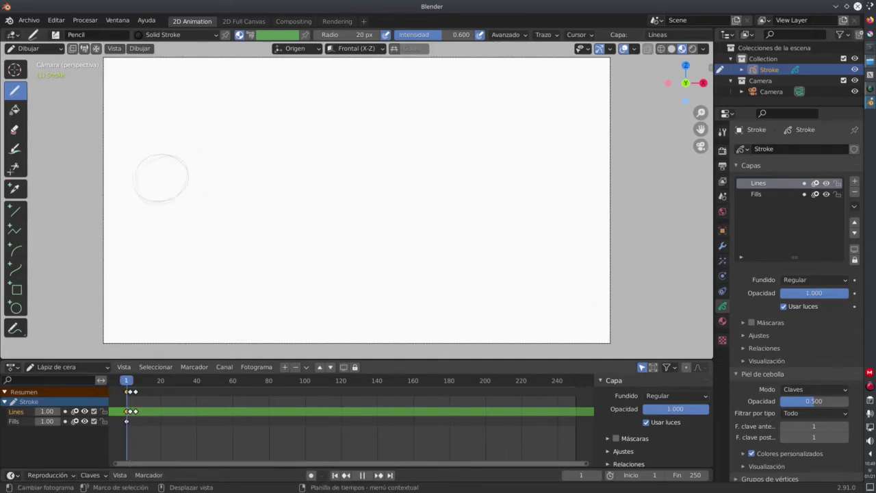
{"action": "key", "text": "space"}
- Open the Grease Pencil section of the Blender 2.91 manual, then close the Firefox window
{"action": "left_click", "coordinate": [145, 19]}
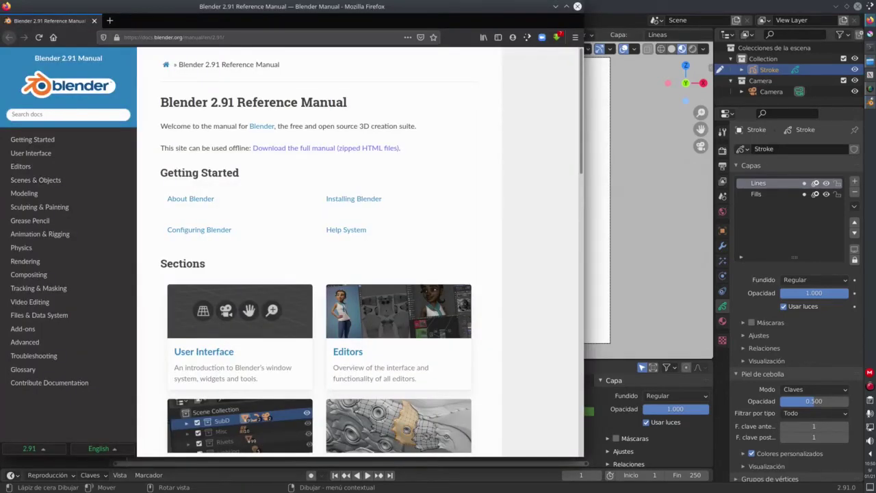
{"action": "scroll", "coordinate": [319, 260], "scroll_direction": "down", "scroll_amount": 3}
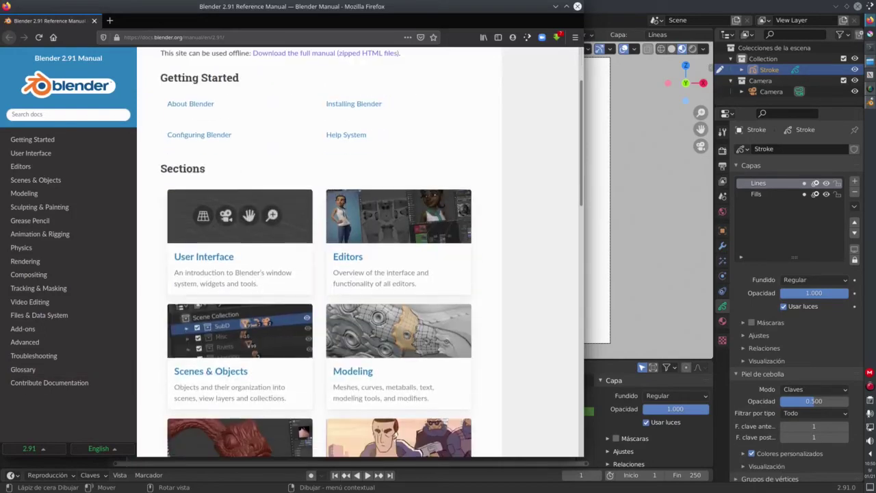
{"action": "scroll", "coordinate": [319, 260], "scroll_direction": "down", "scroll_amount": 3}
{"action": "scroll", "coordinate": [319, 260], "scroll_direction": "down", "scroll_amount": 2}
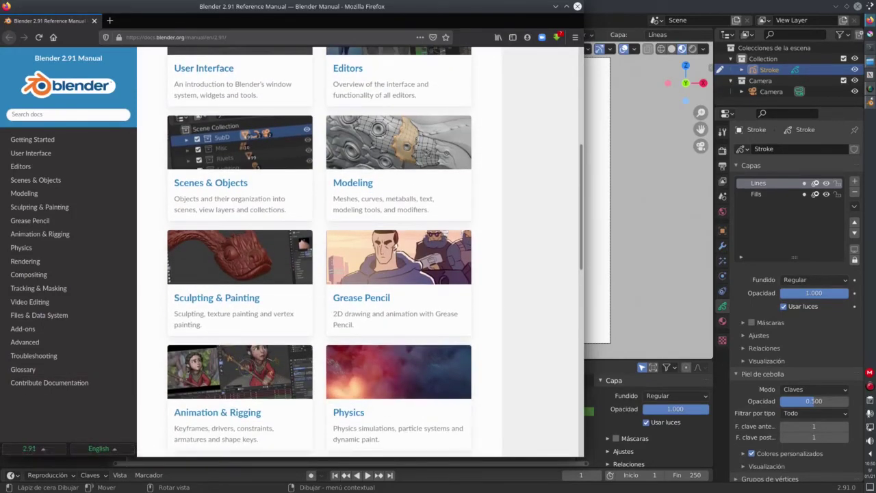
{"action": "left_click", "coordinate": [30, 221]}
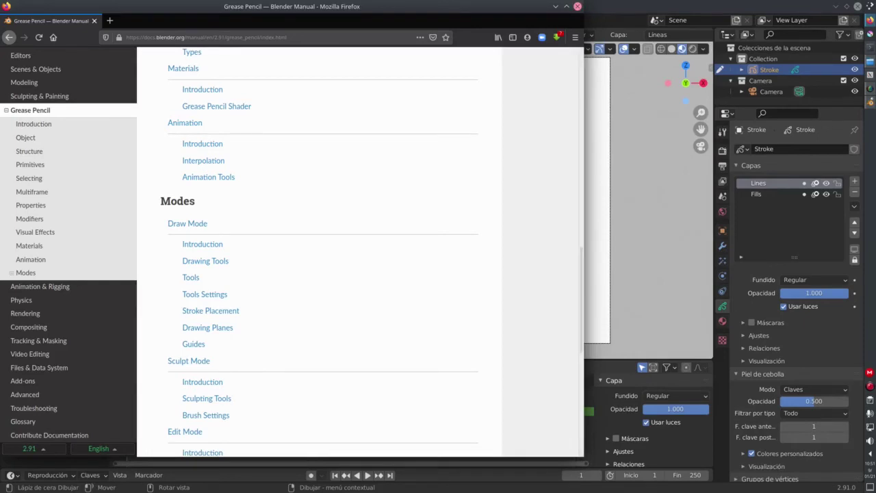
{"action": "left_click", "coordinate": [578, 6]}
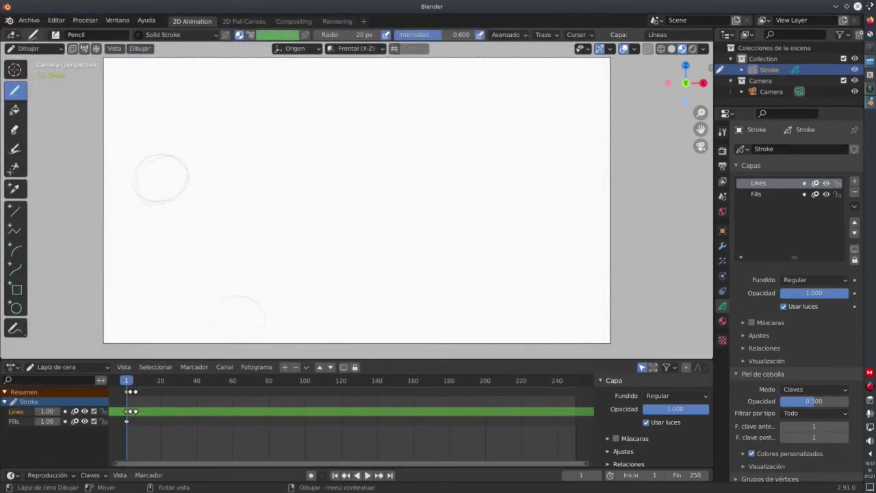
- Select the Ink Pen brush preset and trace over the upper-left circle with it
{"action": "left_click", "coordinate": [84, 34]}
{"action": "key", "text": "Return"}
{"action": "left_click", "coordinate": [56, 34]}
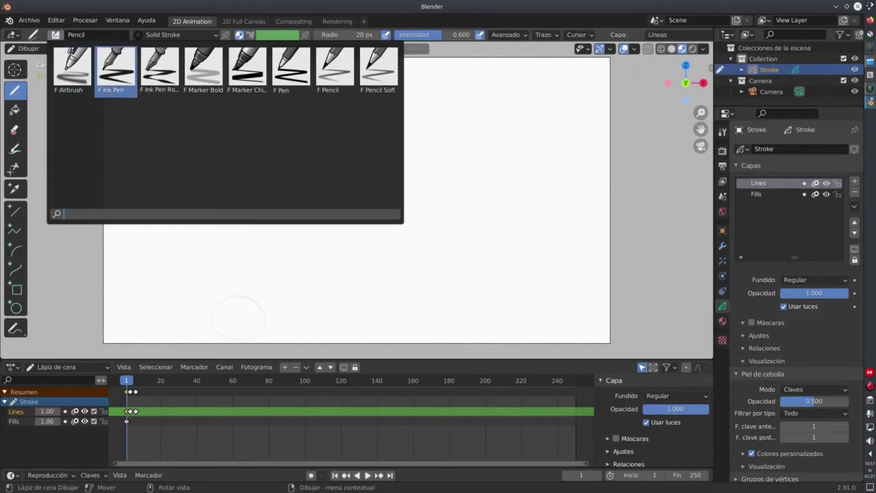
{"action": "left_click", "coordinate": [116, 69]}
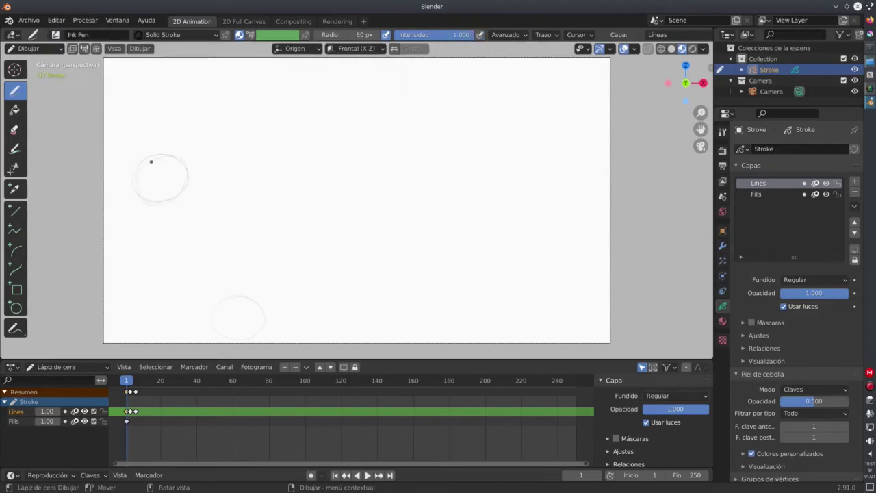
{"action": "left_click_drag", "start_coordinate": [146, 158], "coordinate": [137, 199]}
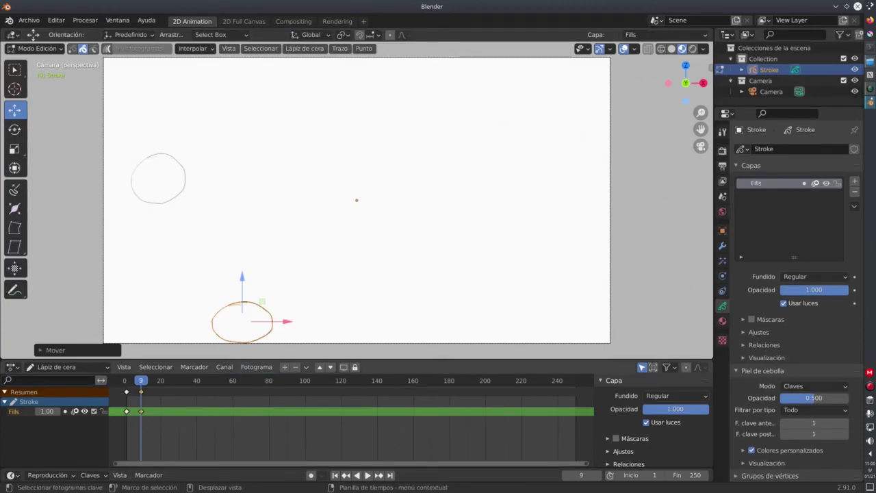
- Generate in-between strokes between the keyframes using Interpolate > Sequence
{"action": "key", "text": "shift+ctrl+space"}
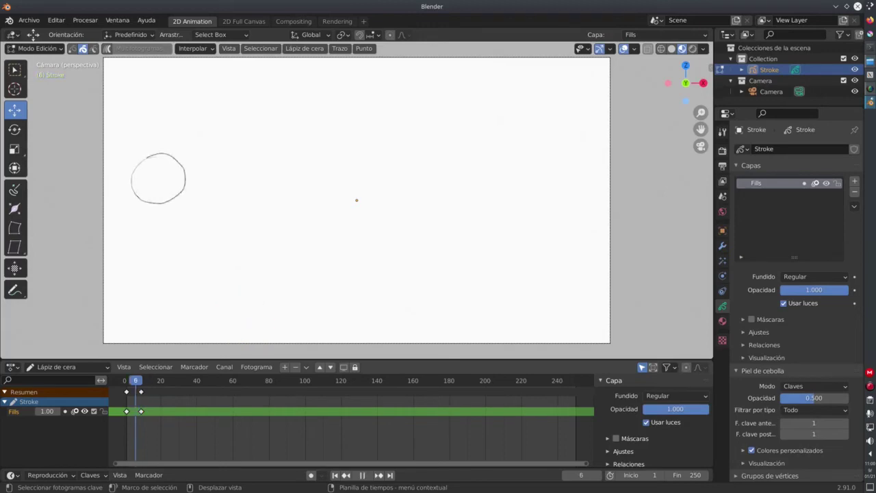
{"action": "key", "text": "shift+ctrl+space"}
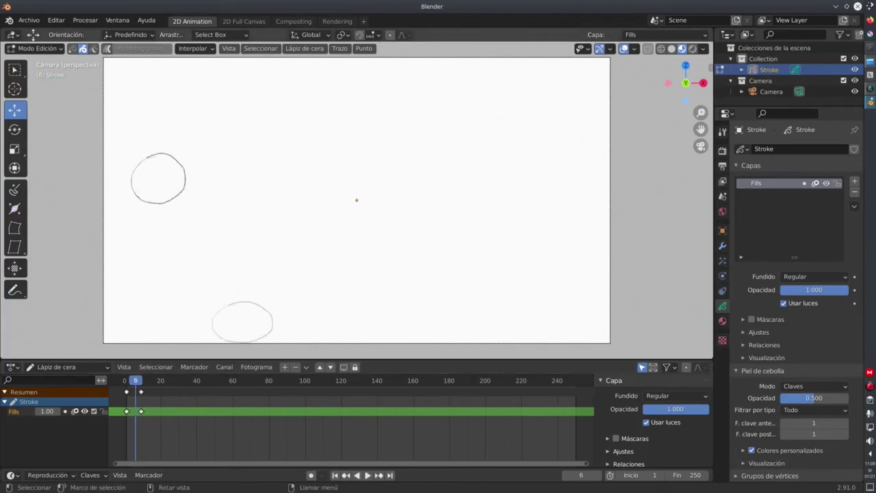
{"action": "left_click", "coordinate": [193, 48]}
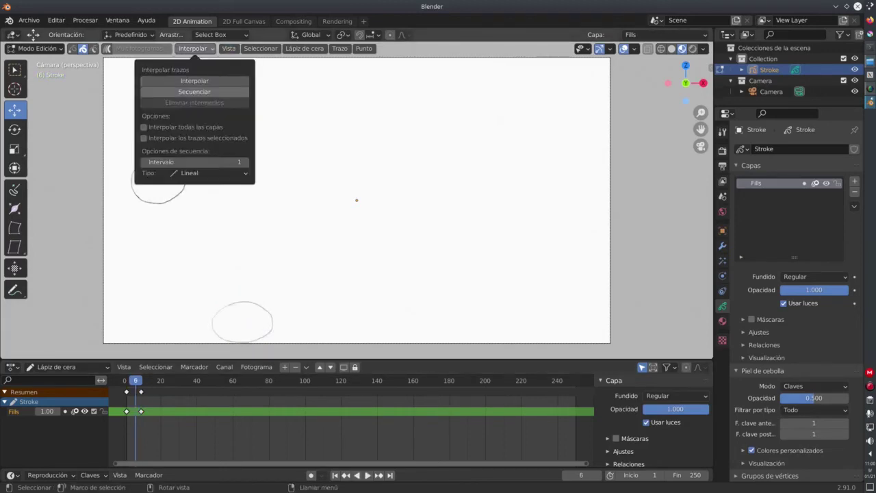
{"action": "left_click", "coordinate": [194, 92]}
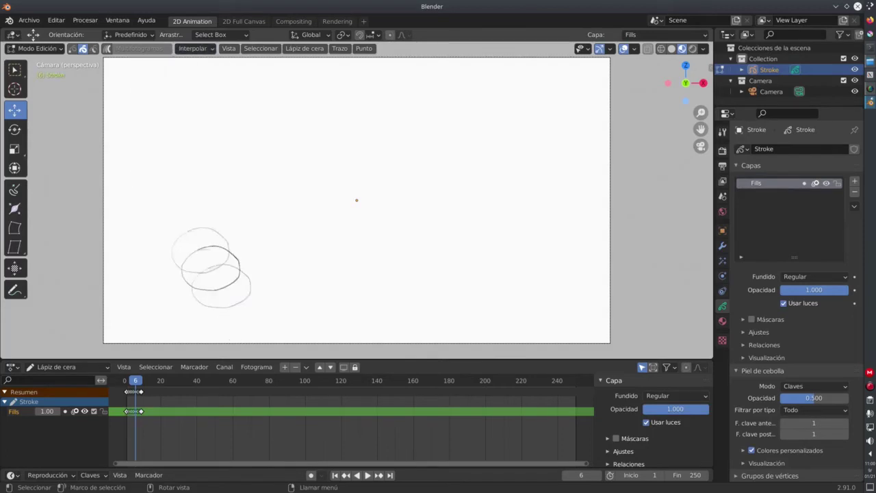
- Step through the frames to check the circle moving down to the canvas bottom
{"action": "key", "text": "Left"}
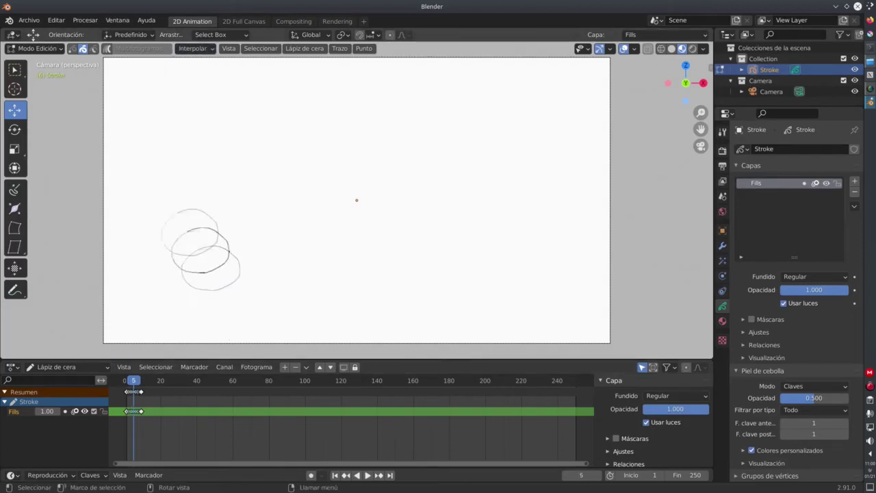
{"action": "key", "text": "Left"}
{"action": "key", "text": "Left"}
{"action": "key", "text": "Left"}
{"action": "key", "text": "Left"}
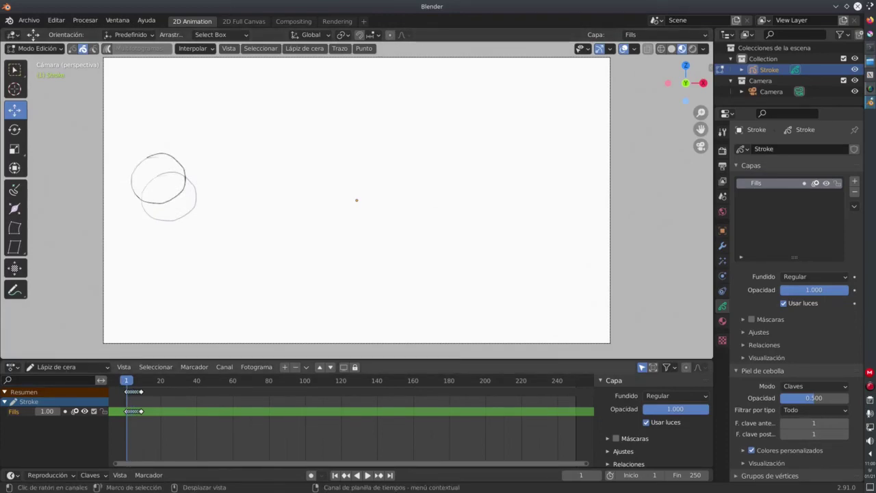
{"action": "key", "text": "space"}
{"action": "key", "text": "space"}
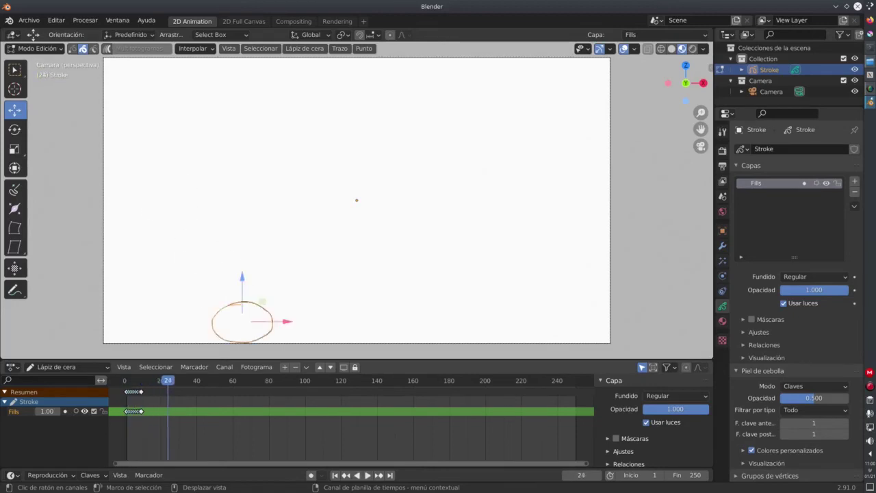
{"action": "key", "text": "space"}
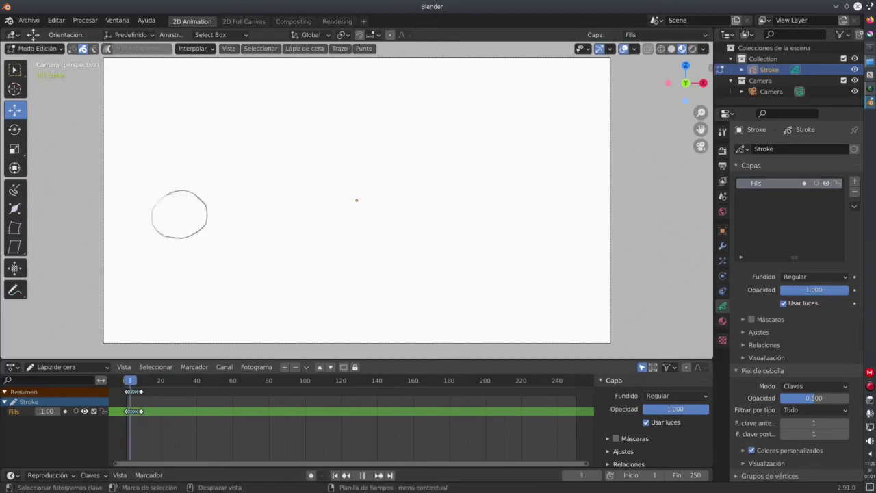
{"action": "left_click", "coordinate": [723, 165]}
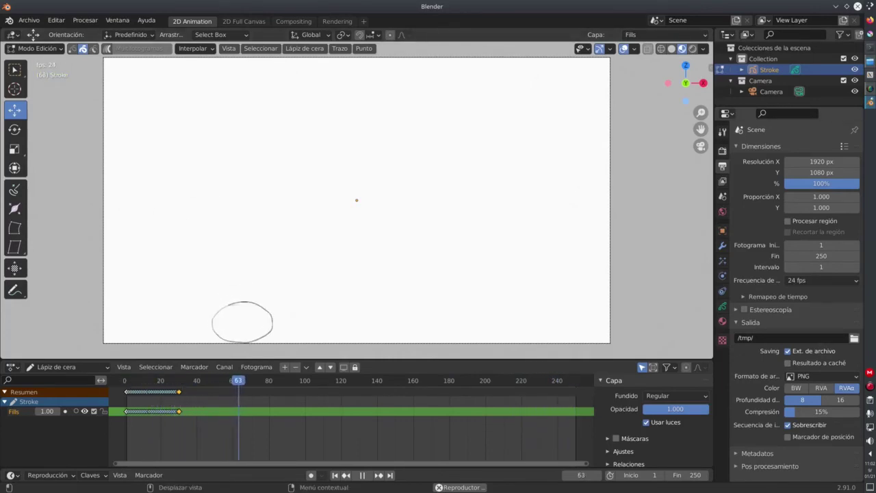
- Set the Frame Rate to Custom, keeping FPS 24 and Base 1.000
{"action": "left_click", "coordinate": [822, 280]}
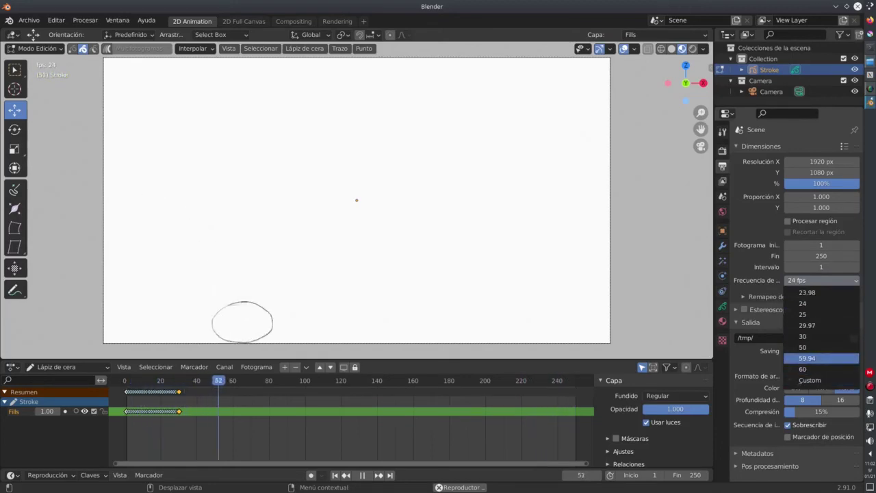
{"action": "key", "text": "Escape"}
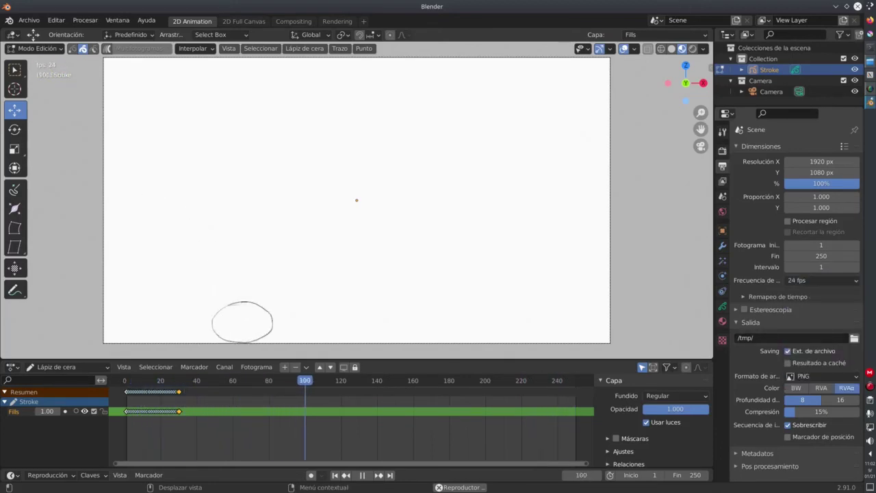
{"action": "left_click", "coordinate": [821, 280]}
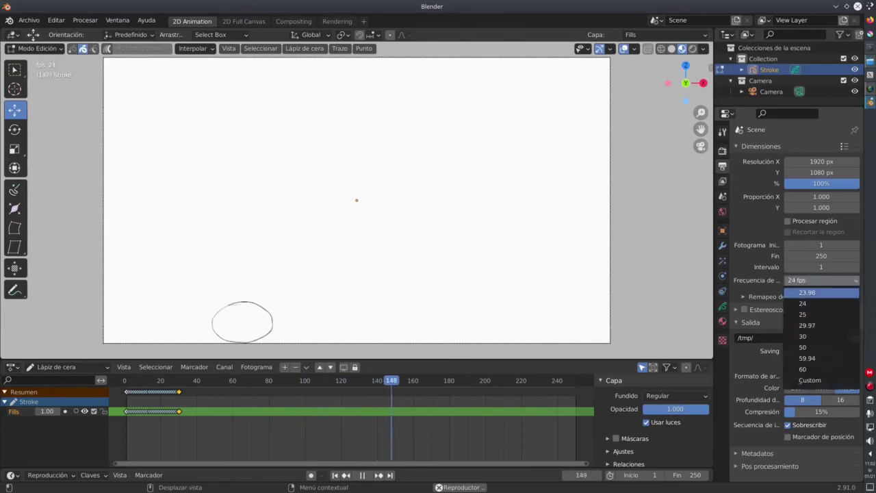
{"action": "left_click", "coordinate": [810, 380]}
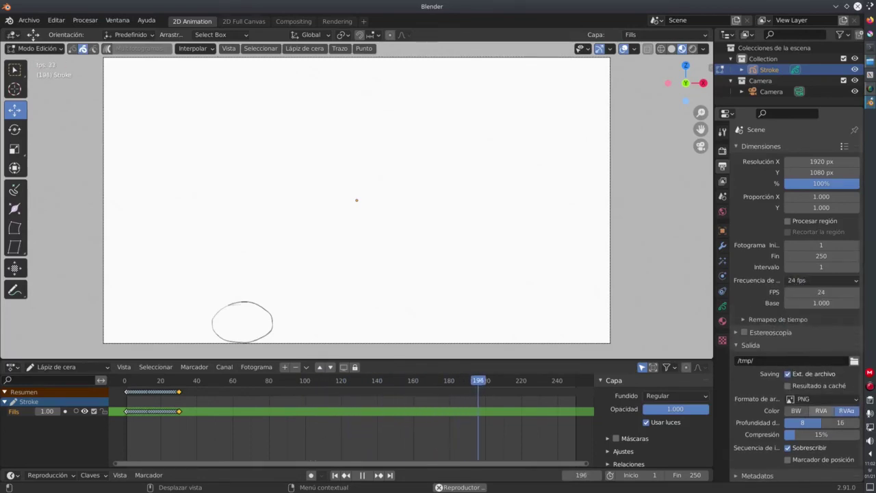